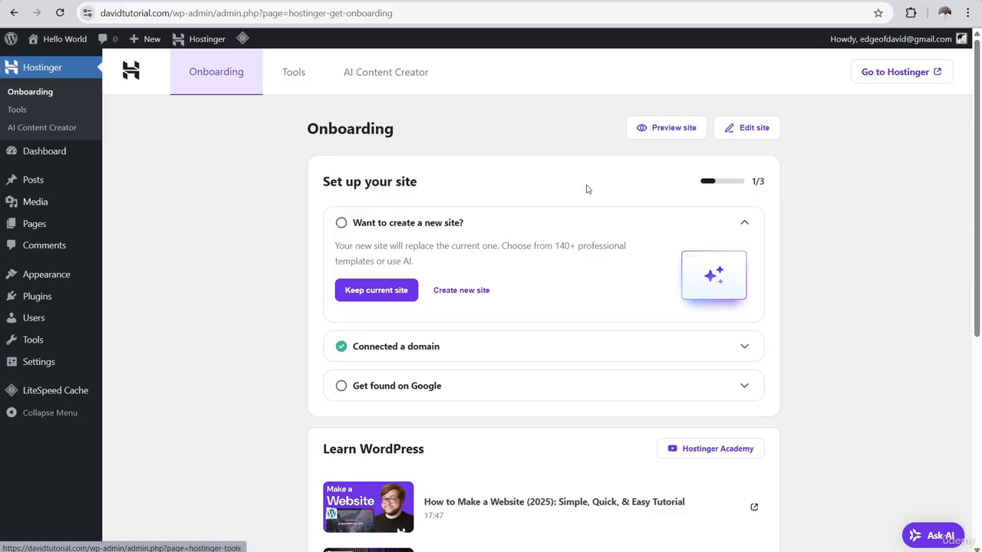
Browse the Hostinger Tools page, then move on to the Hostinger AI Content Creator page
scroll(515, 416, down, 5)
scroll(502, 324, up, 5)
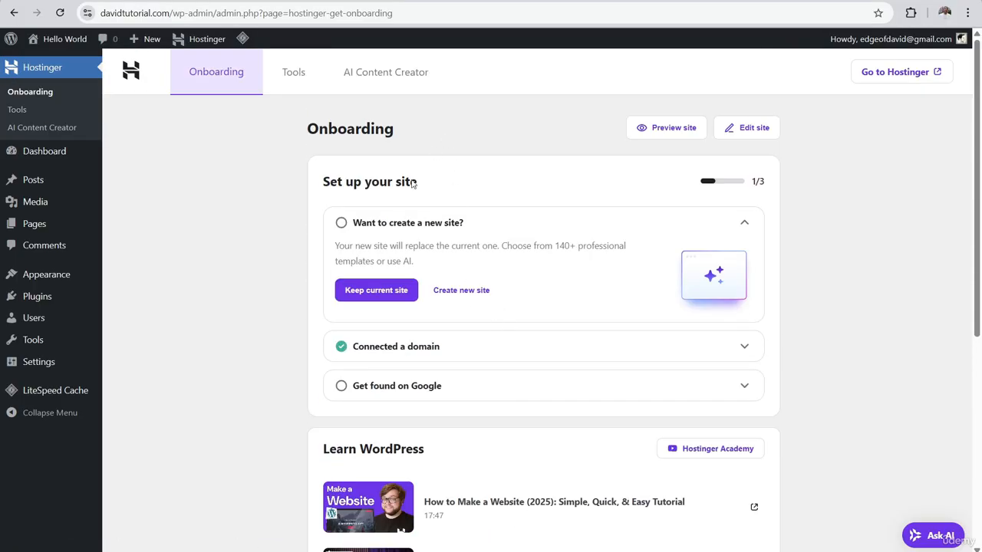
scroll(425, 307, down, 4)
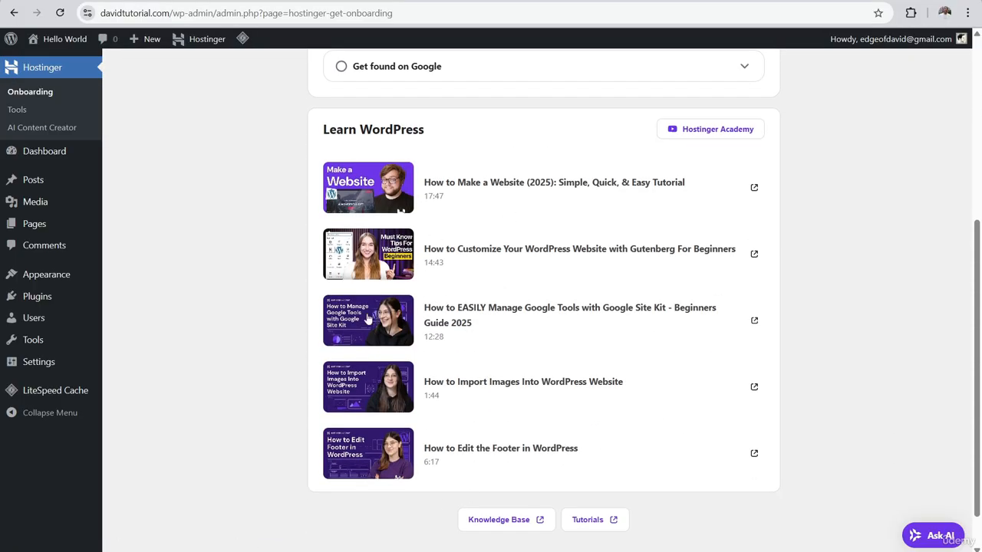
scroll(337, 418, up, 3)
scroll(338, 418, up, 2)
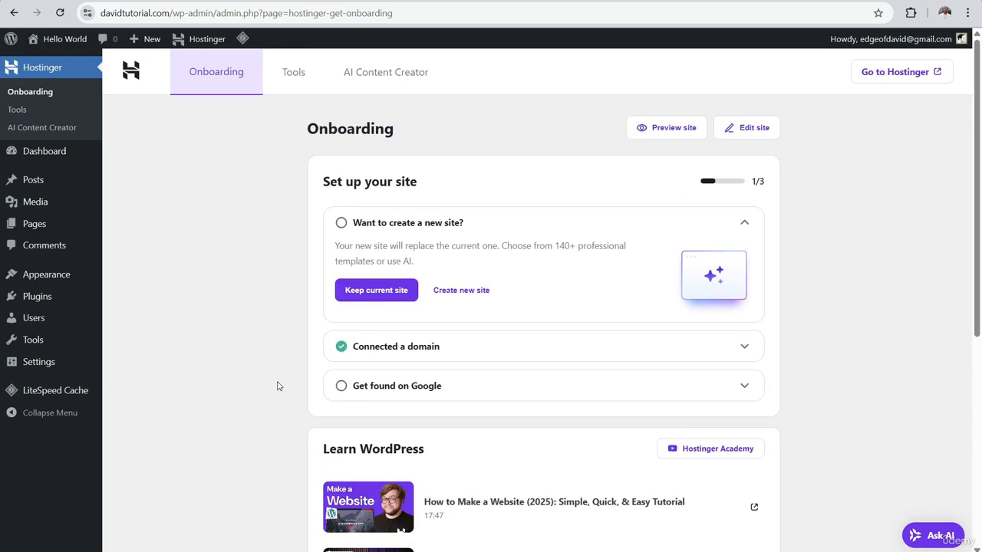
click(300, 73)
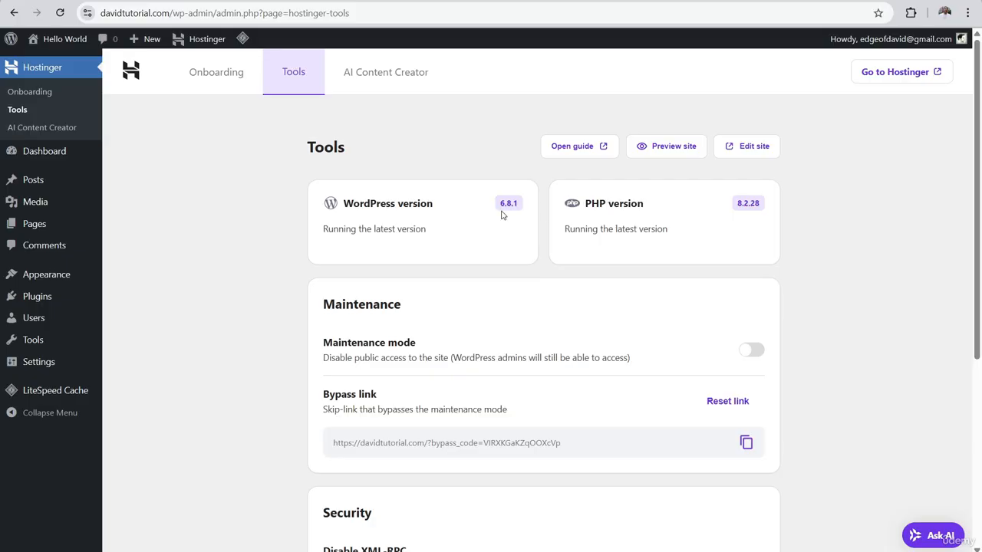
scroll(468, 215, down, 4)
scroll(434, 210, up, 4)
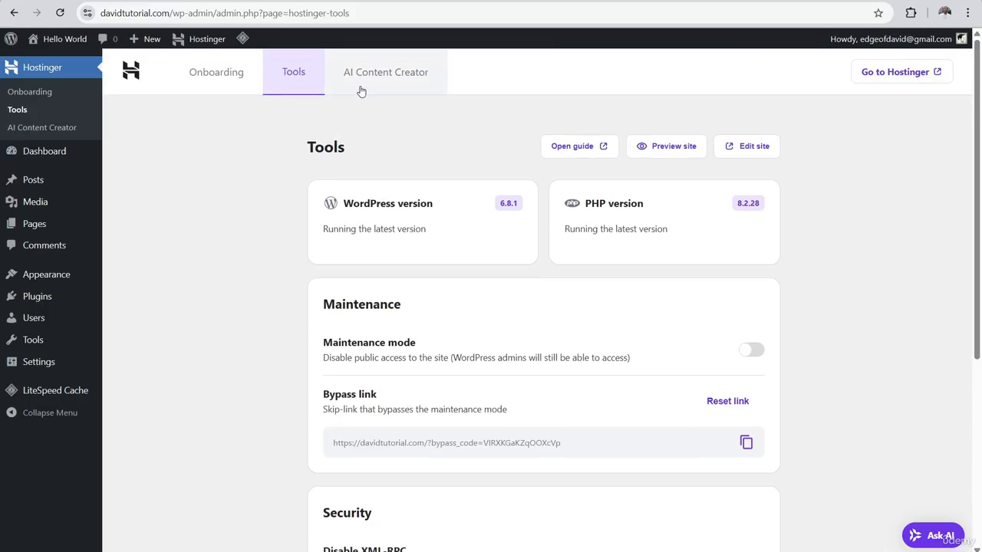
click(382, 82)
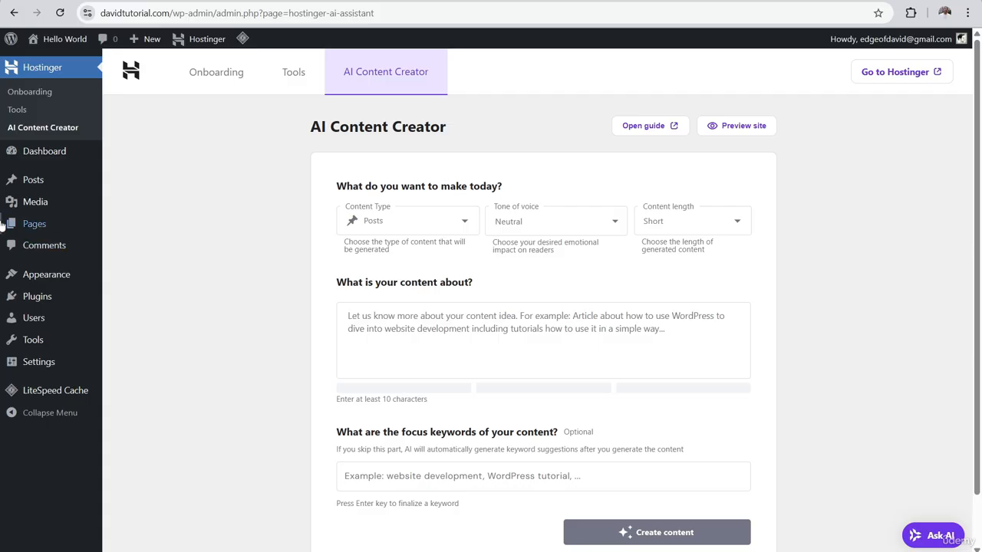
Open Installed Plugins to review the four Hostinger and LiteSpeed plugins, dismissing the Kodee AI chat
mouse_move(34, 306)
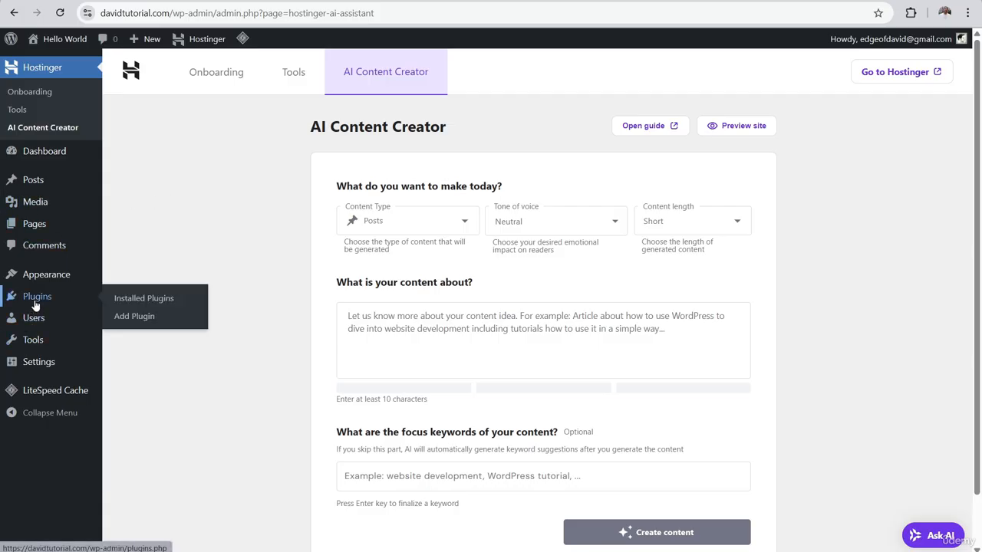
click(36, 300)
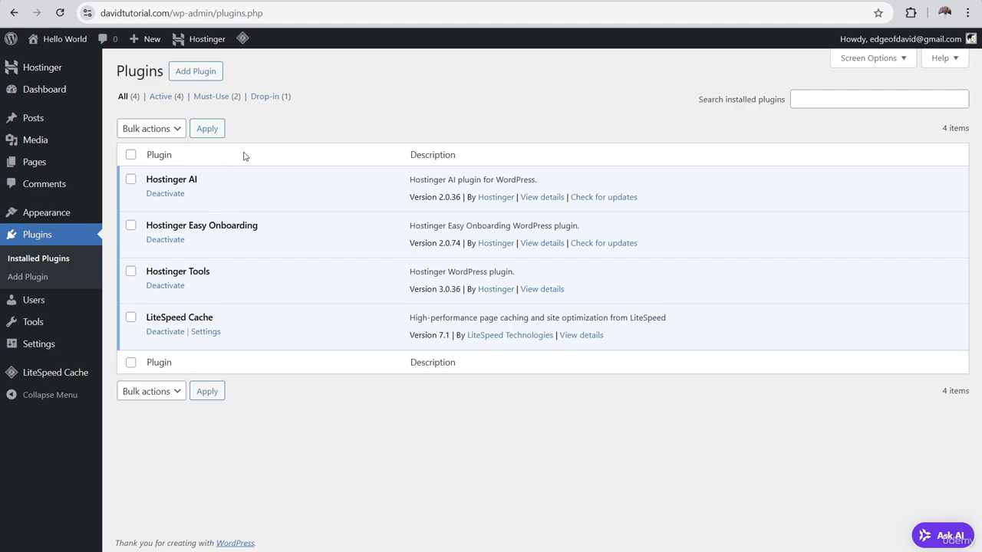
click(942, 538)
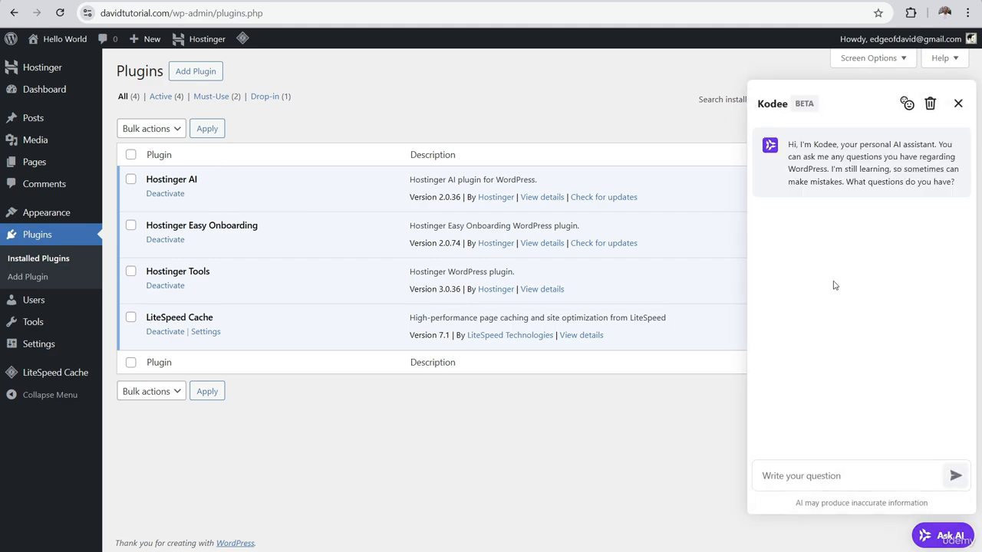
click(958, 103)
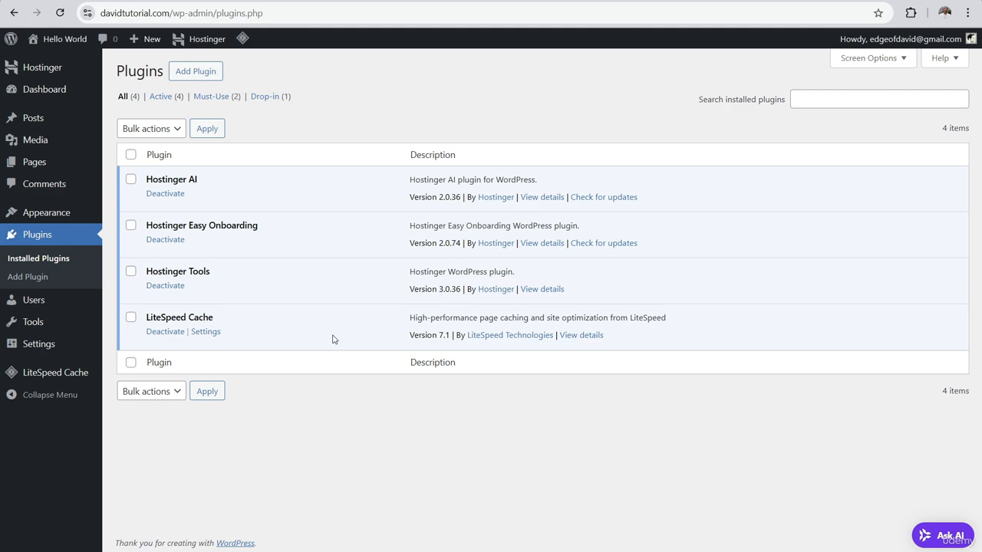
Bulk-deactivate Hostinger AI, Hostinger Easy Onboarding, Hostinger Tools and LiteSpeed Cache
click(131, 181)
click(131, 225)
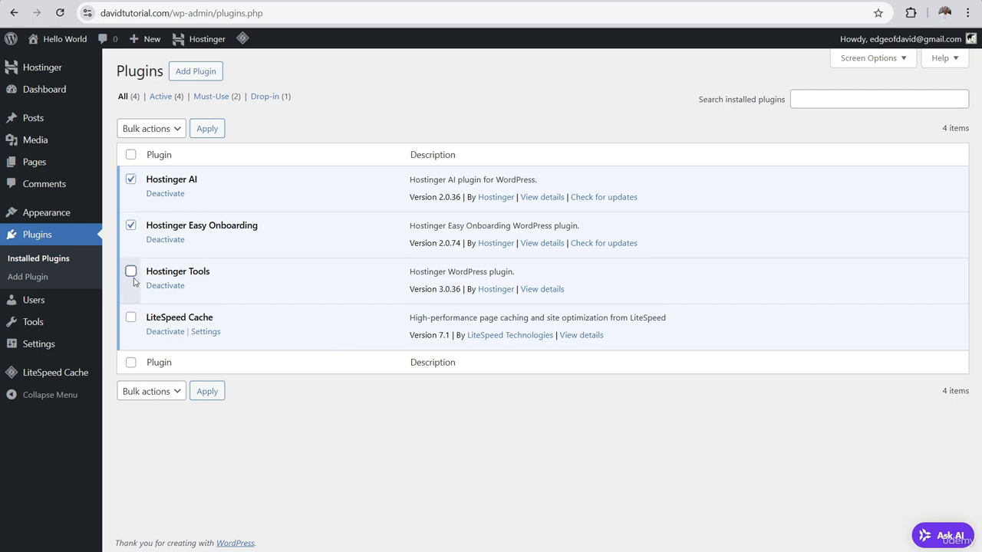
click(132, 272)
click(131, 318)
click(146, 128)
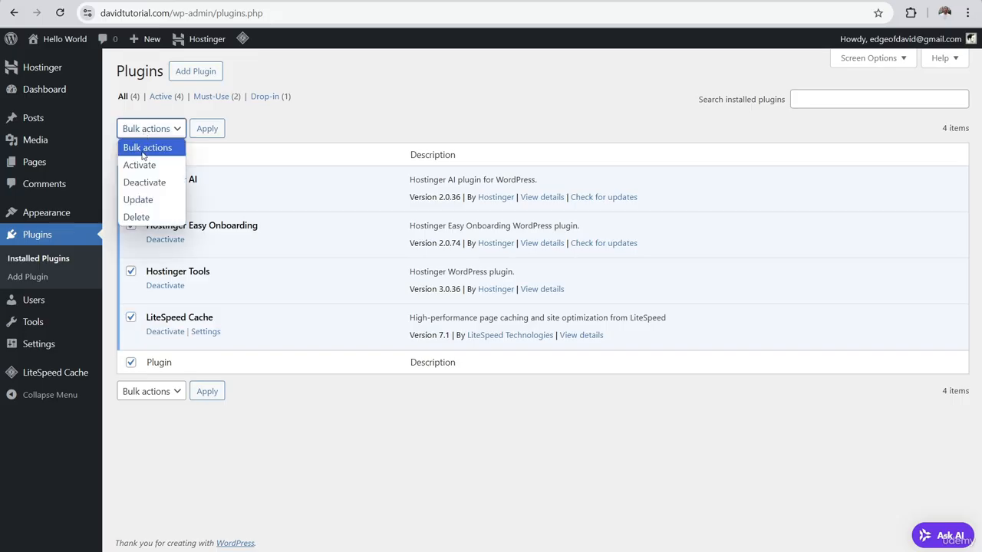
click(142, 182)
click(208, 128)
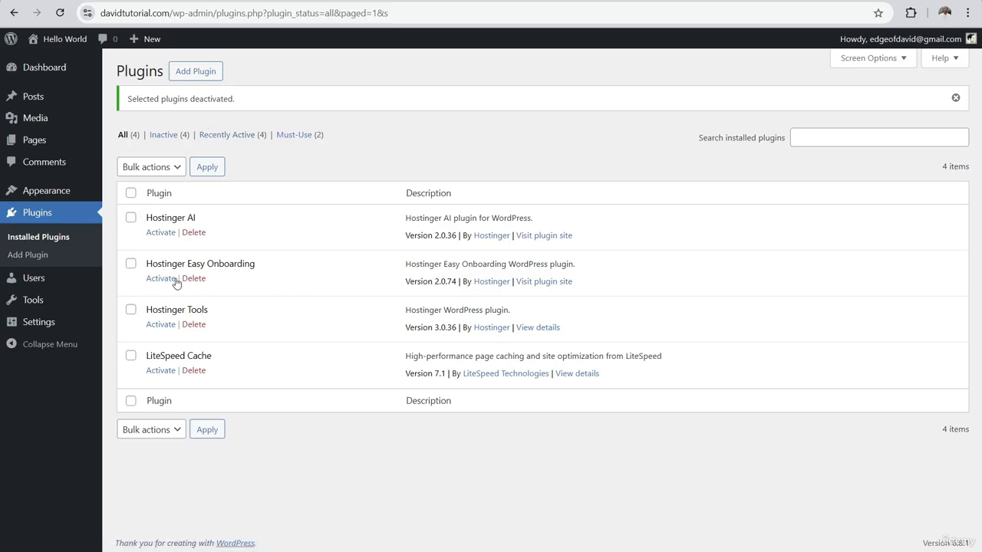
Bulk-delete Hostinger AI, Hostinger Easy Onboarding and Hostinger Tools along with their data
click(130, 218)
click(130, 263)
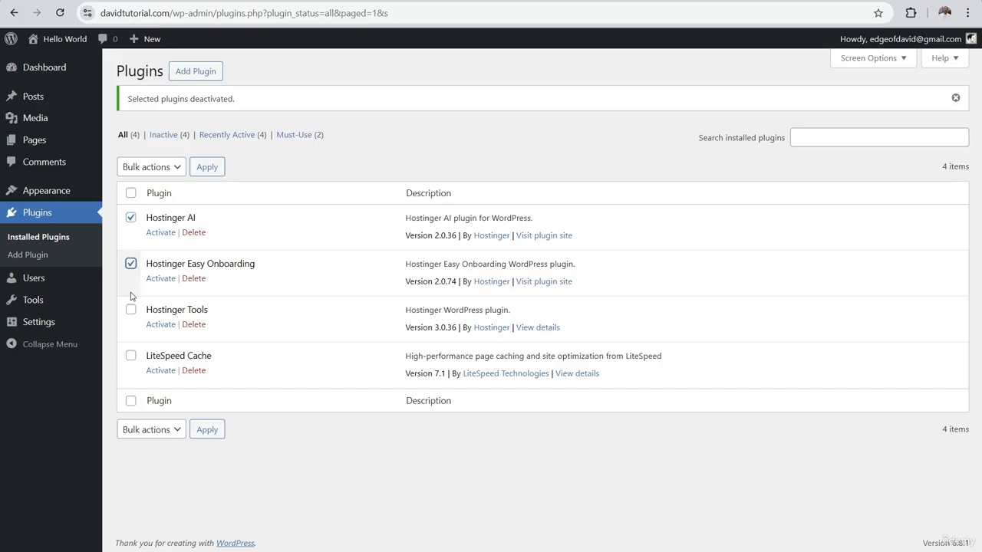
click(130, 309)
click(152, 166)
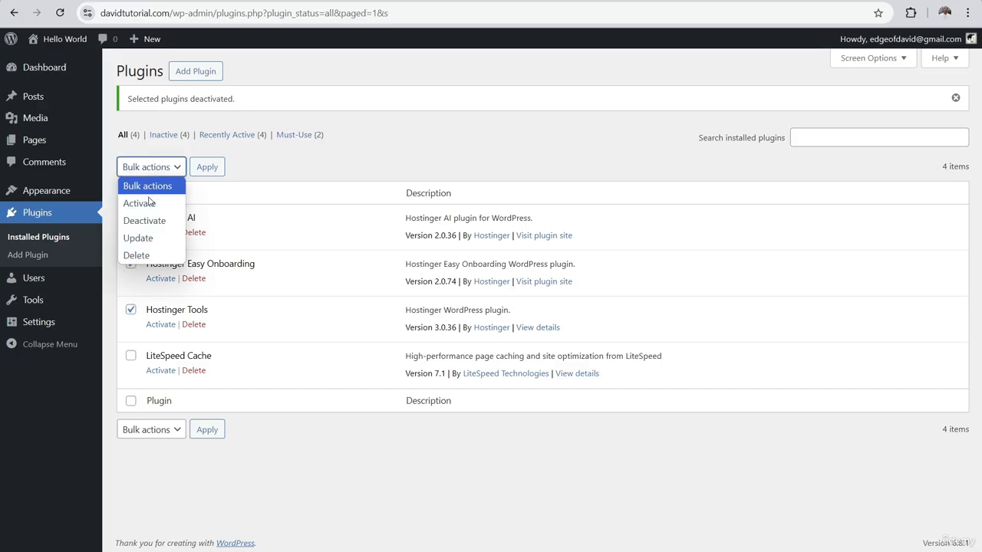
click(137, 255)
click(205, 167)
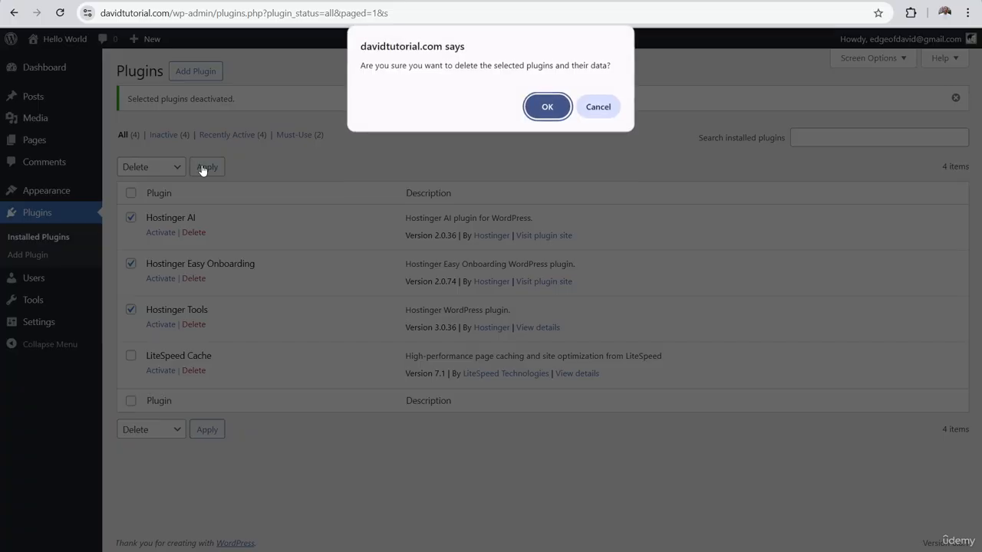
click(547, 107)
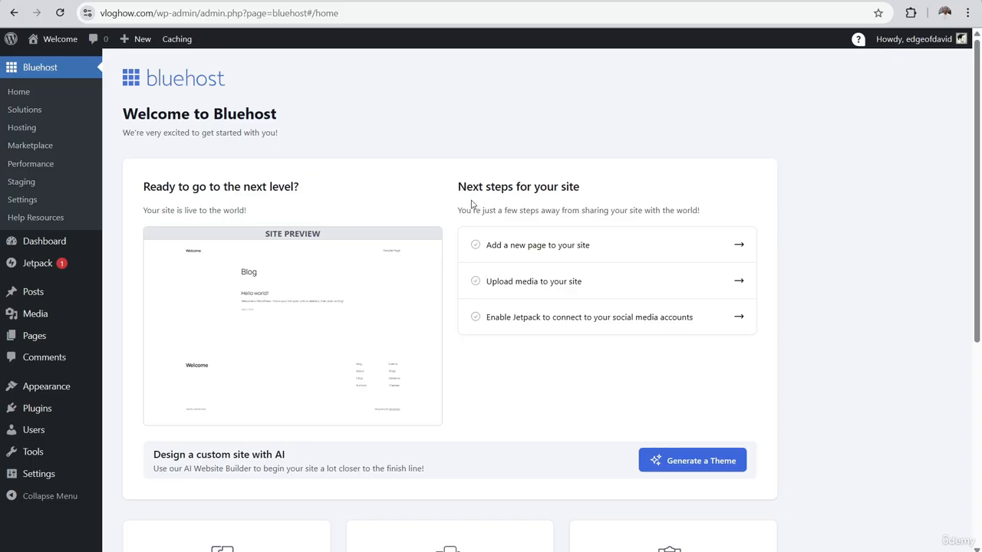
Look over the Bluehost home page and go to its Staging page
scroll(395, 214, down, 5)
scroll(346, 292, up, 5)
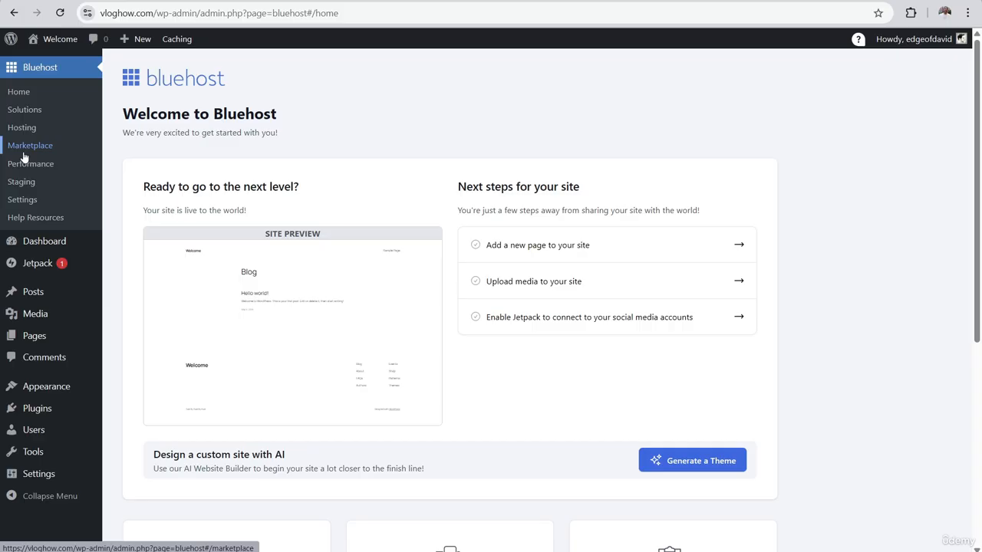
click(27, 184)
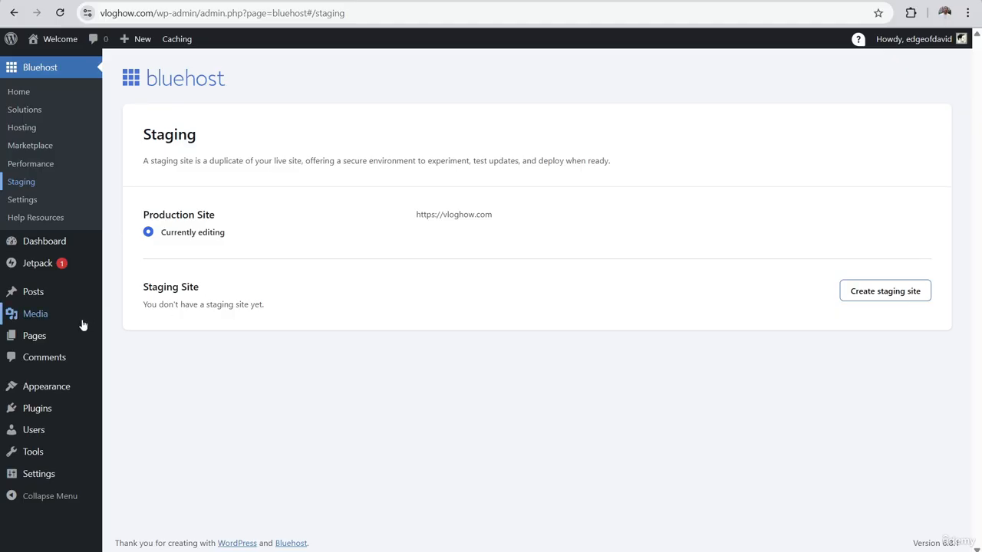
mouse_move(44, 396)
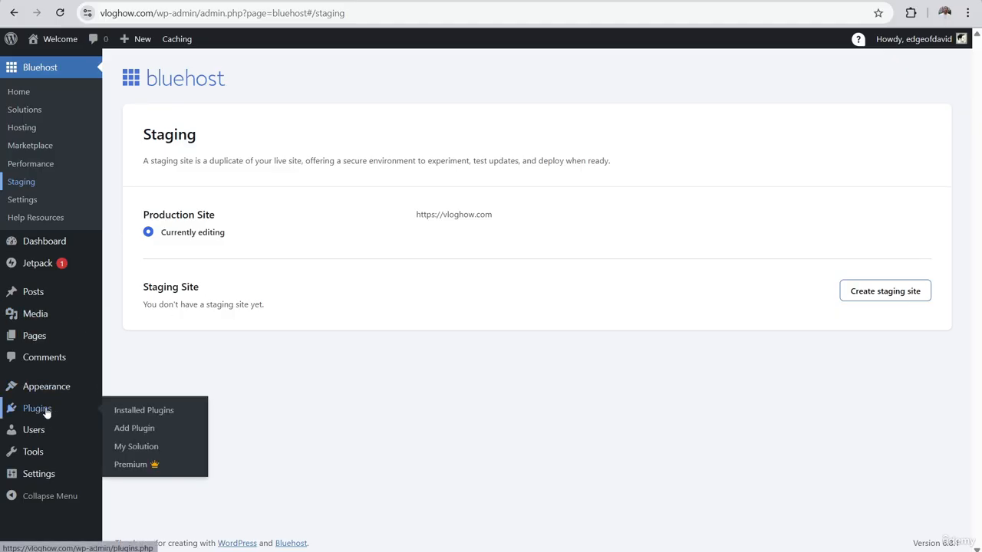
On the Bluehost site's plugin list, tick Akismet, Creative Mail, Google Analytics and Hello Dolly
click(46, 410)
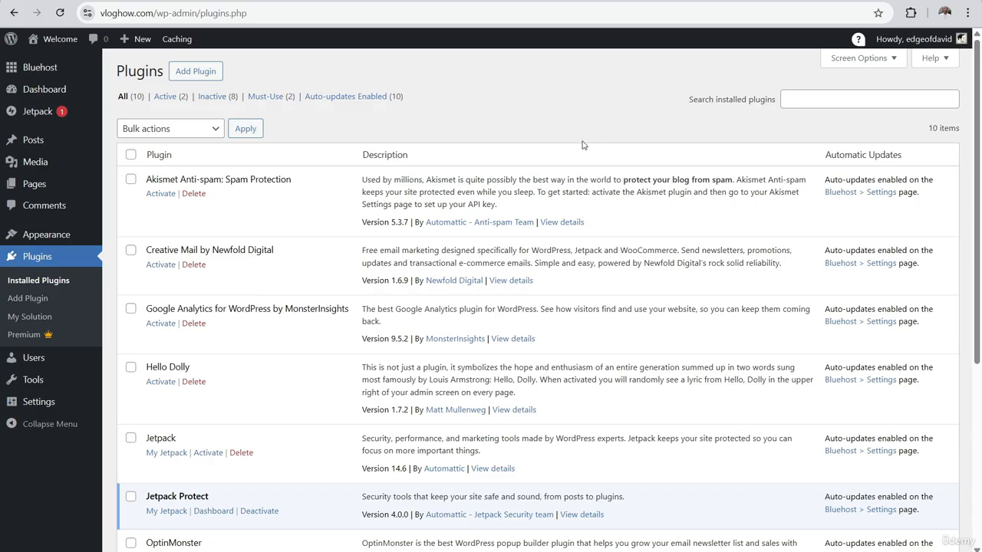
mouse_move(977, 69)
mouse_down()
mouse_move(978, 250)
mouse_move(980, 86)
mouse_up()
click(130, 181)
click(130, 250)
click(132, 308)
click(130, 367)
Tick OptinMonster, review the plugins further down, then untick OptinMonster to keep it
scroll(138, 430, down, 3)
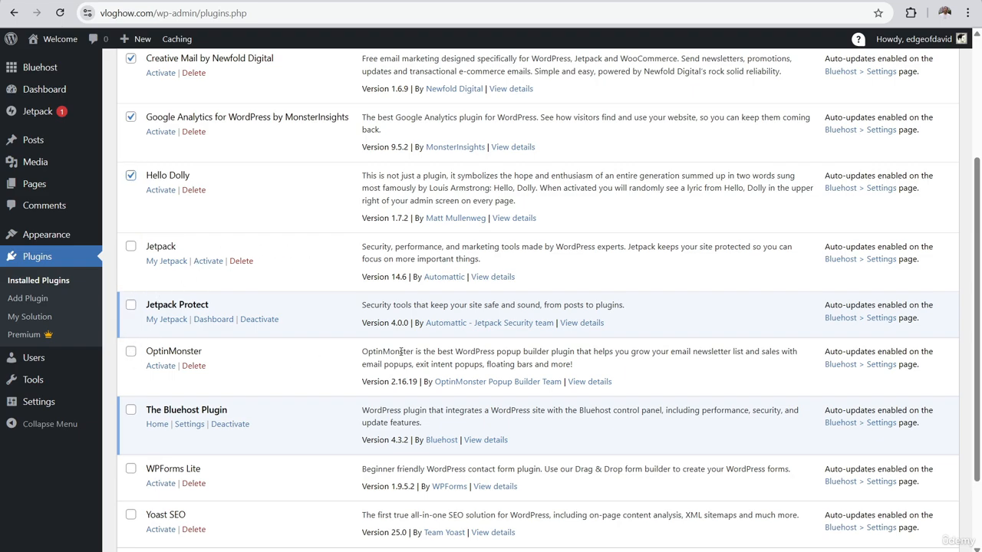
drag(399, 351, 584, 368)
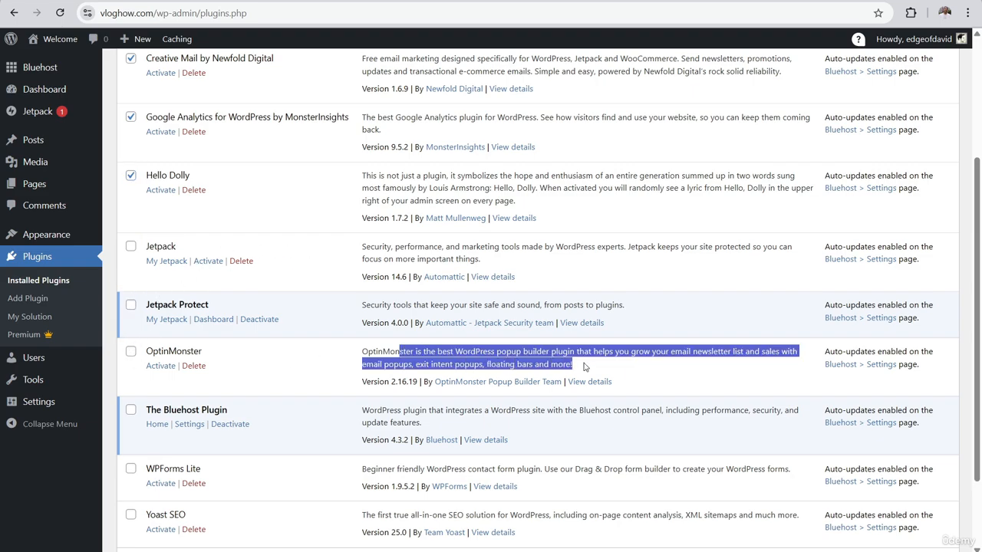
click(130, 354)
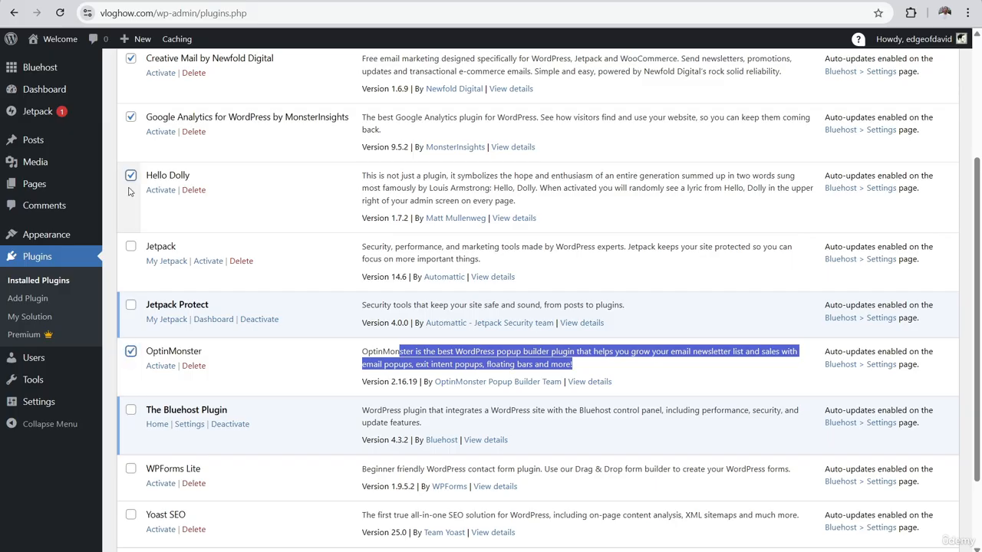
scroll(204, 219, down, 2)
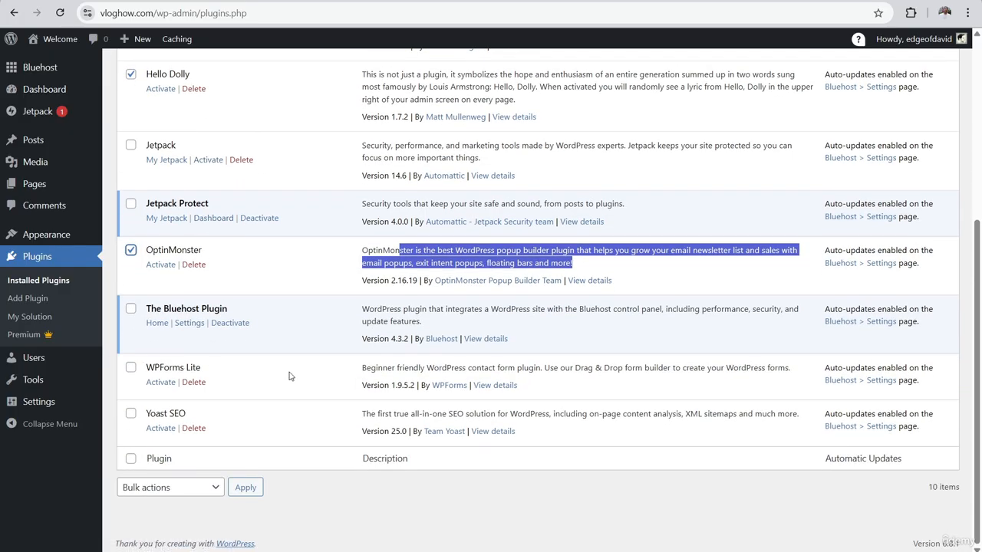
drag(383, 369, 543, 368)
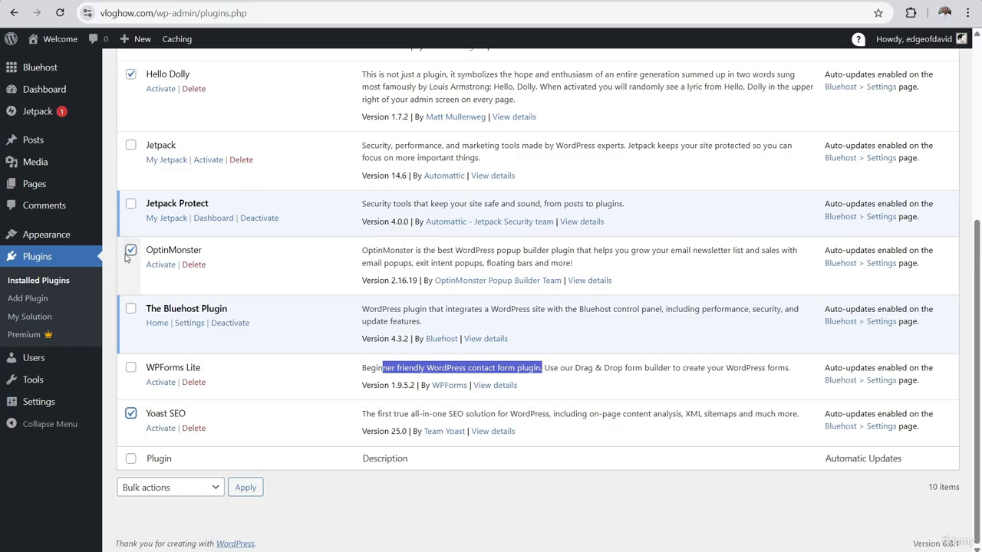
click(395, 371)
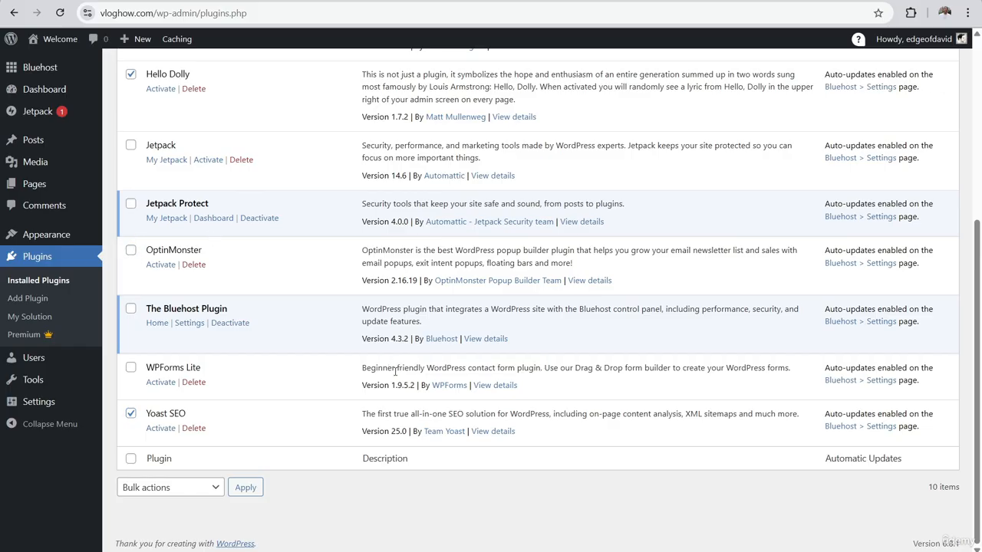
drag(159, 364, 194, 368)
scroll(175, 389, up, 1)
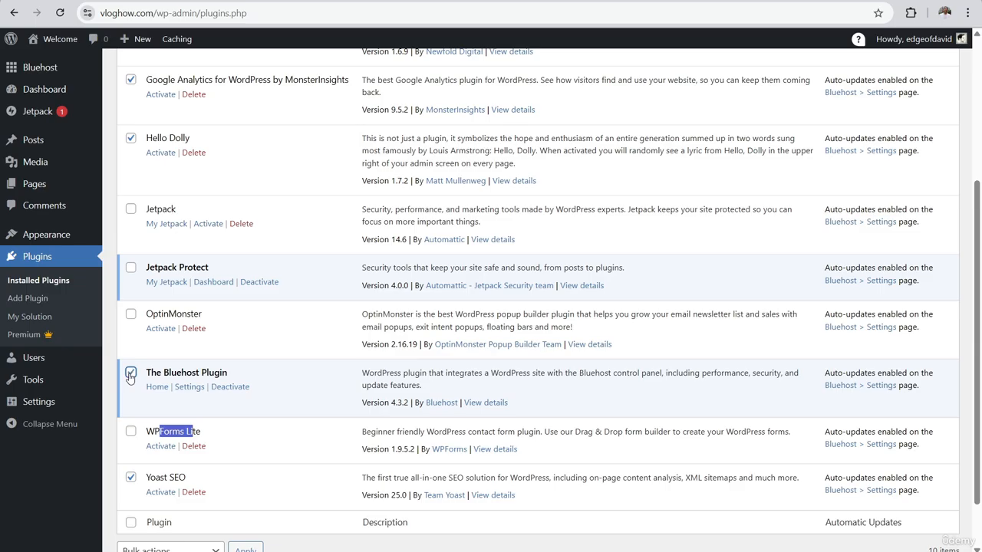
Deactivate The Bluehost Plugin without giving a reason
click(221, 386)
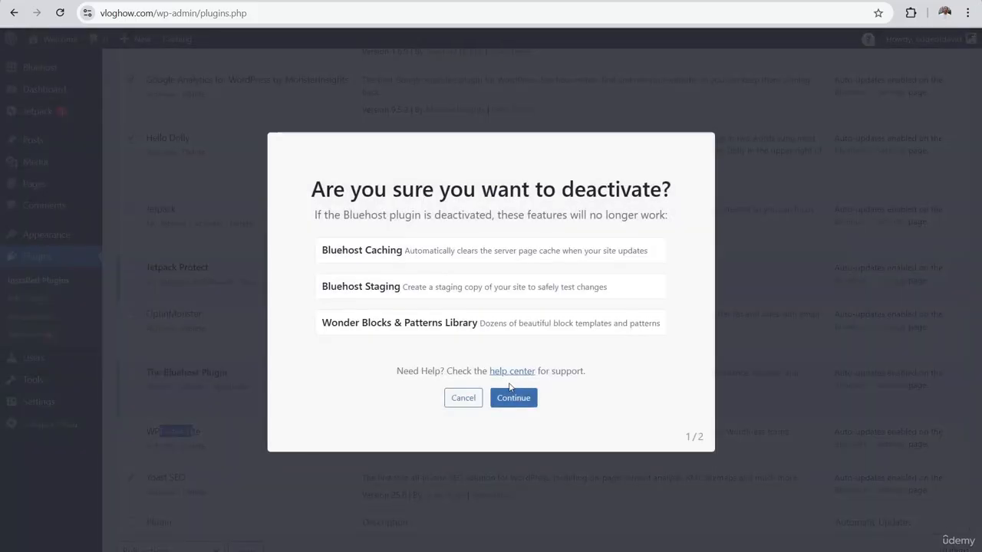
click(521, 401)
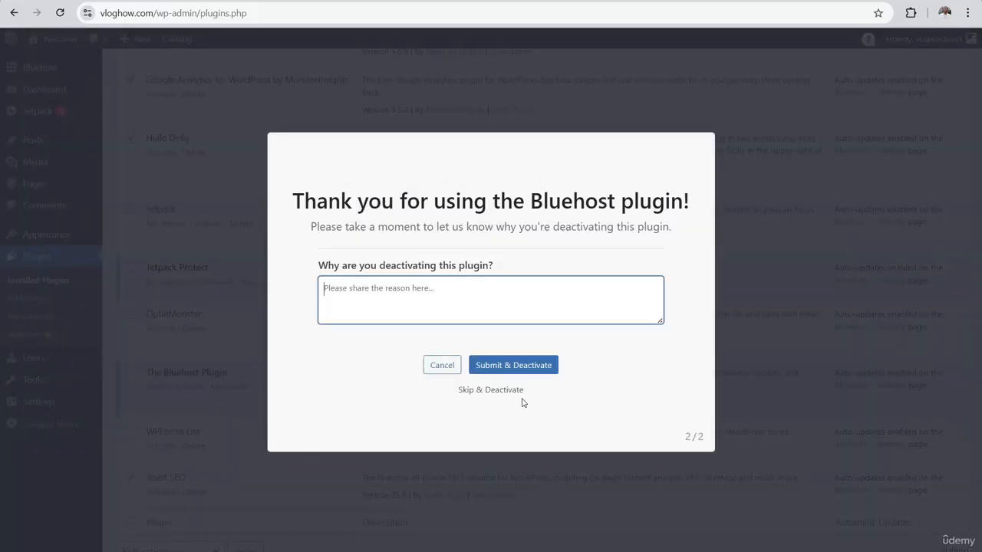
click(490, 393)
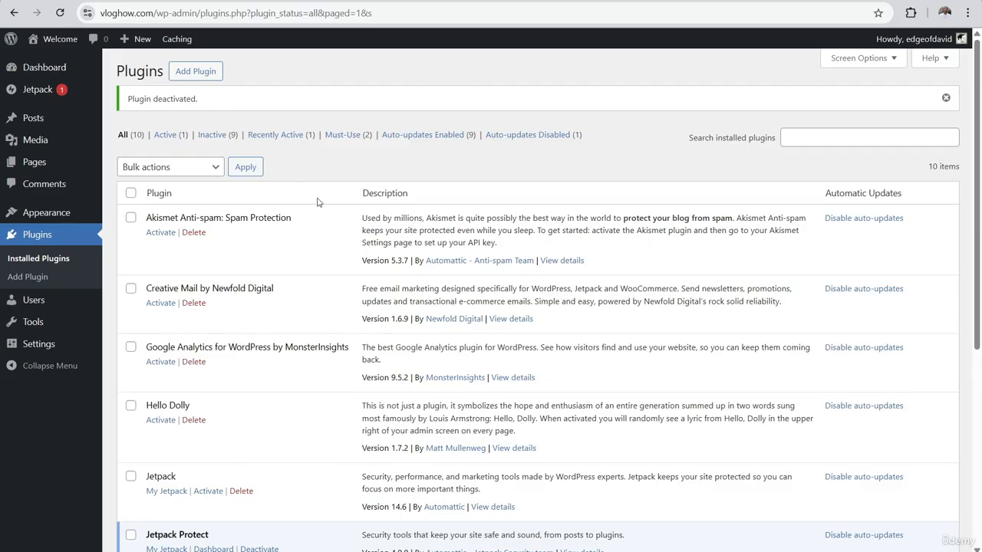
Tick Creative Mail and Hello Dolly in the plugin list
scroll(287, 160, down, 2)
scroll(131, 190, up, 2)
click(131, 290)
click(130, 404)
Deactivate Jetpack Protect, leaving all 10 installed plugins inactive
scroll(129, 381, down, 1)
scroll(129, 382, down, 2)
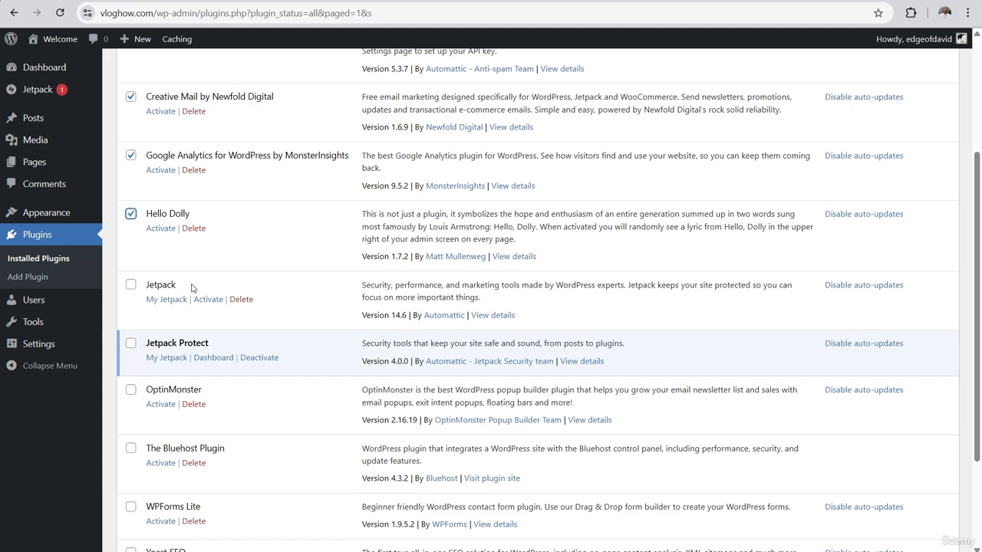
click(259, 357)
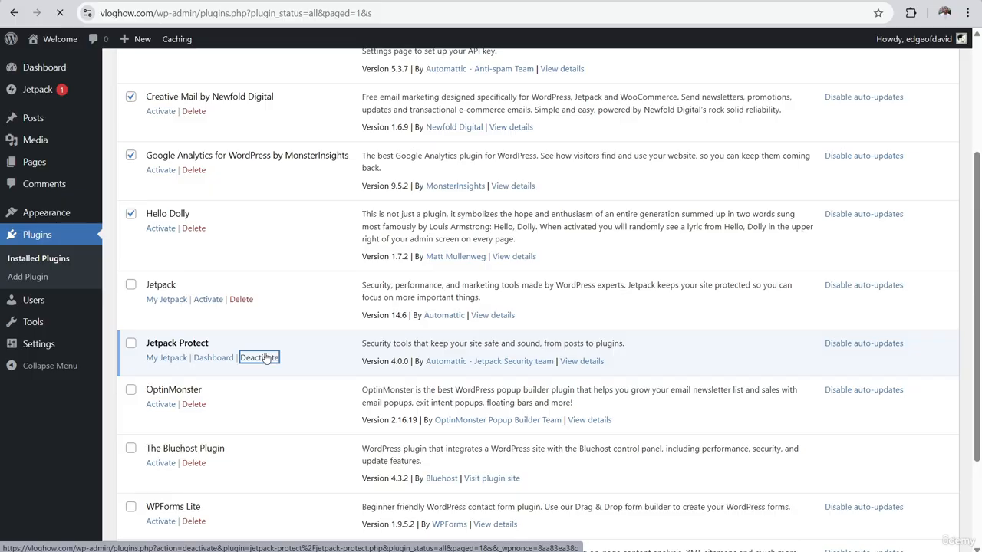
scroll(288, 220, down, 3)
scroll(287, 222, up, 2)
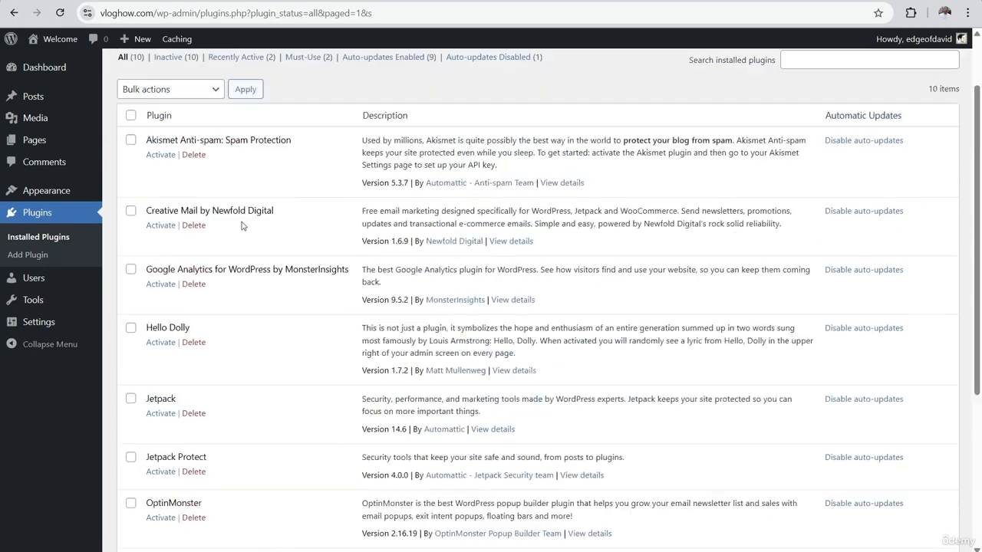
scroll(241, 225, up, 1)
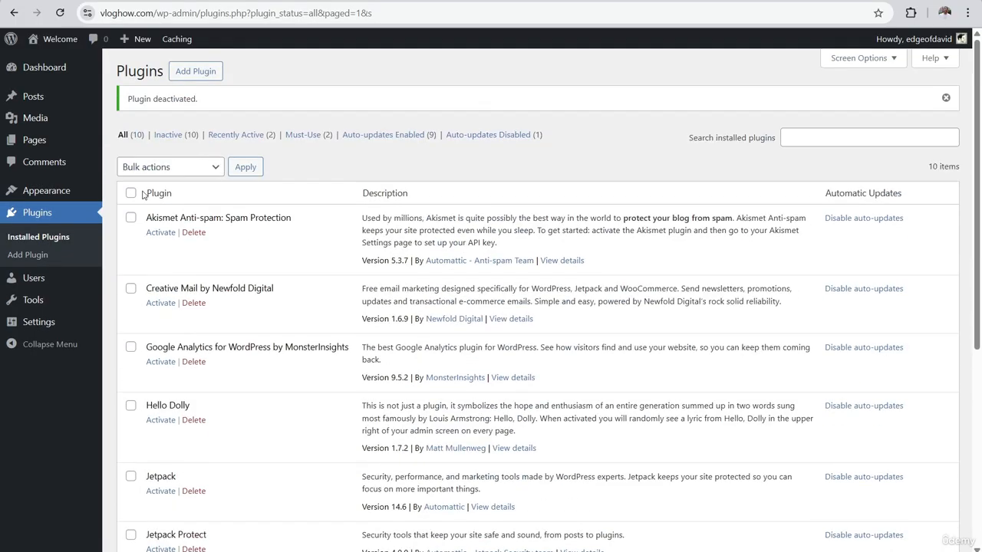
Mark Creative Mail, Google Analytics, Hello Dolly, The Bluehost Plugin and Yoast SEO for deletion
click(131, 290)
click(130, 348)
click(131, 406)
scroll(169, 307, down, 3)
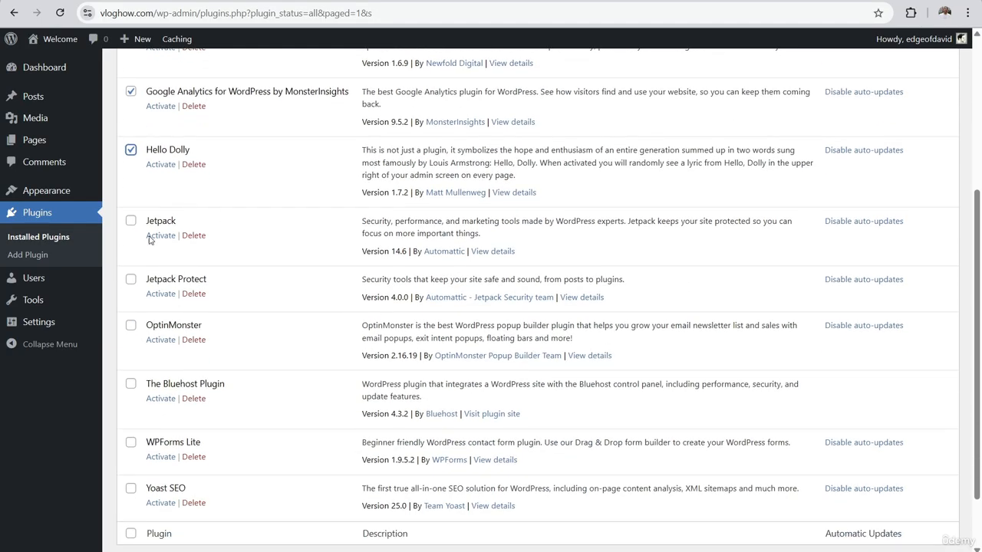
click(131, 383)
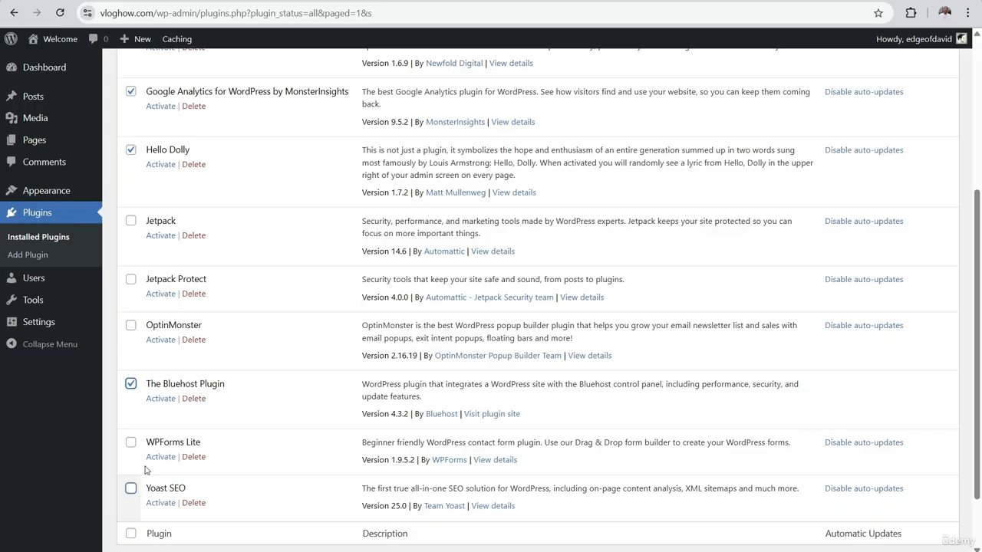
click(130, 491)
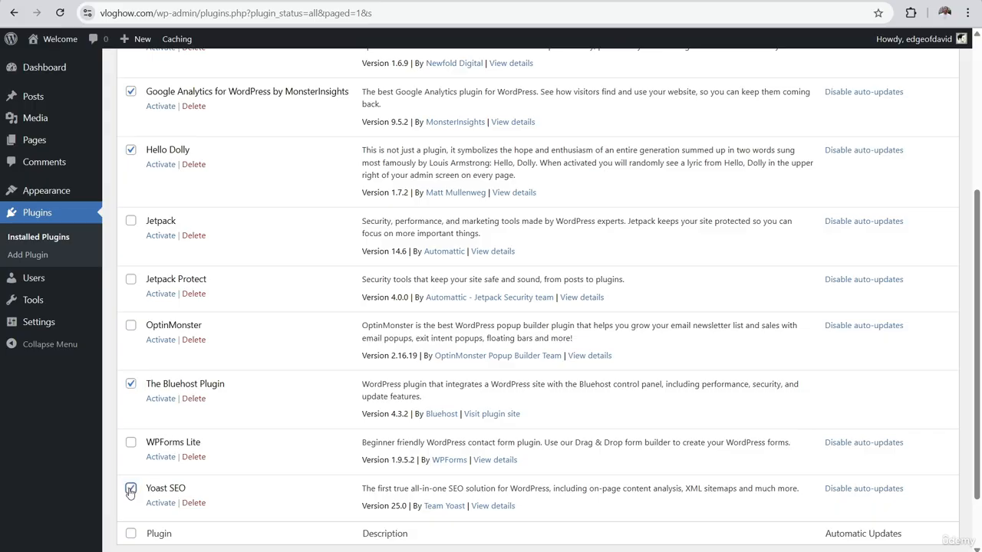
scroll(134, 495, up, 3)
click(185, 167)
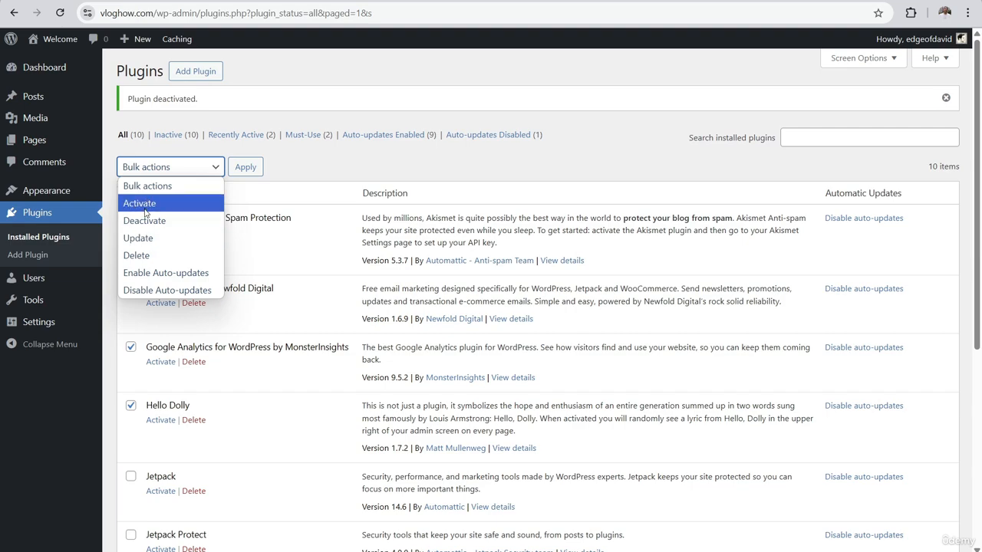
Bulk-delete the five ticked plugins with their data and reload the plugins list
click(141, 255)
click(242, 169)
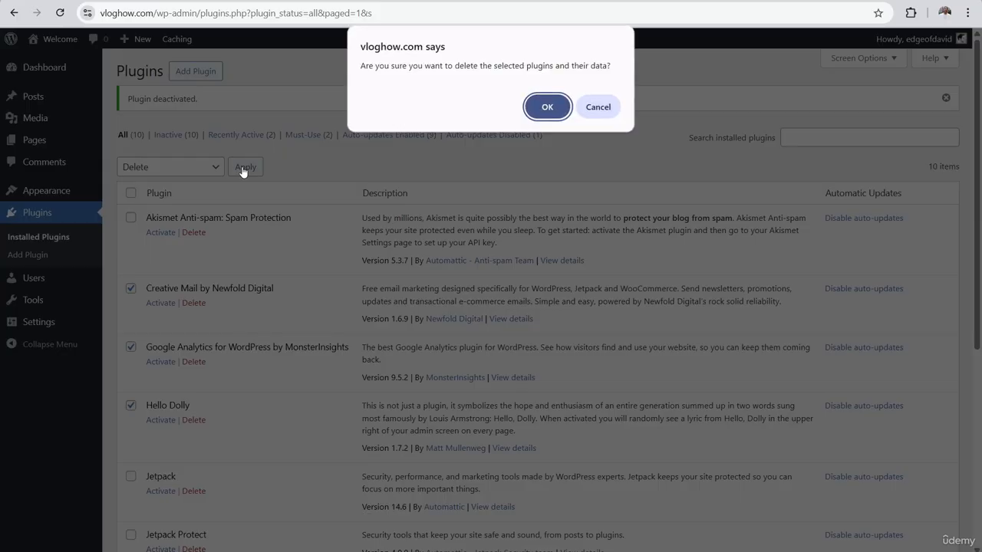
click(544, 110)
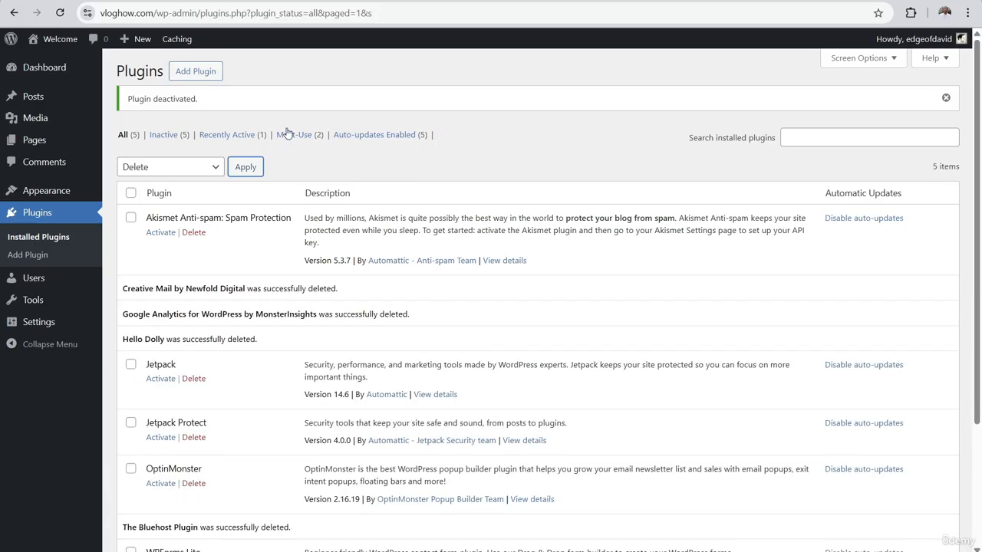
click(60, 12)
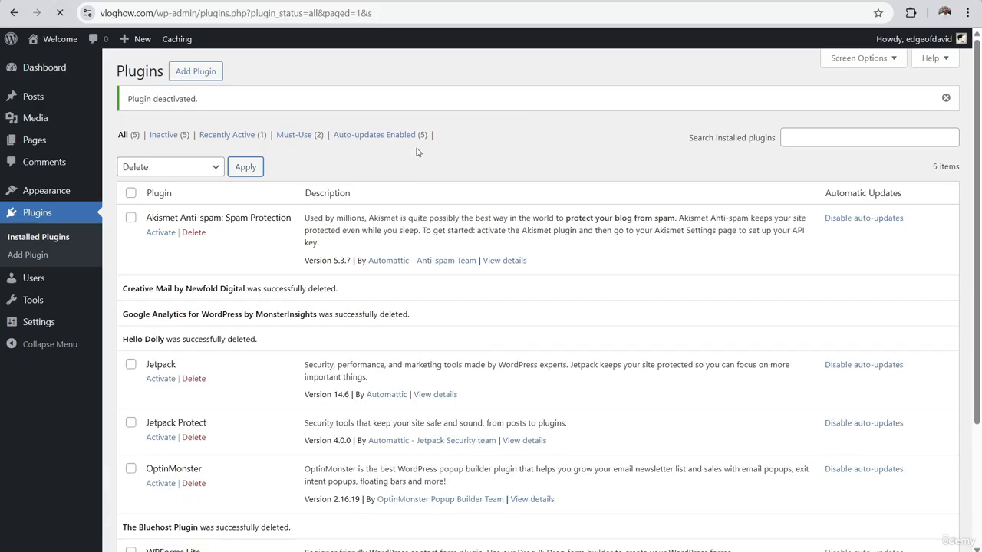